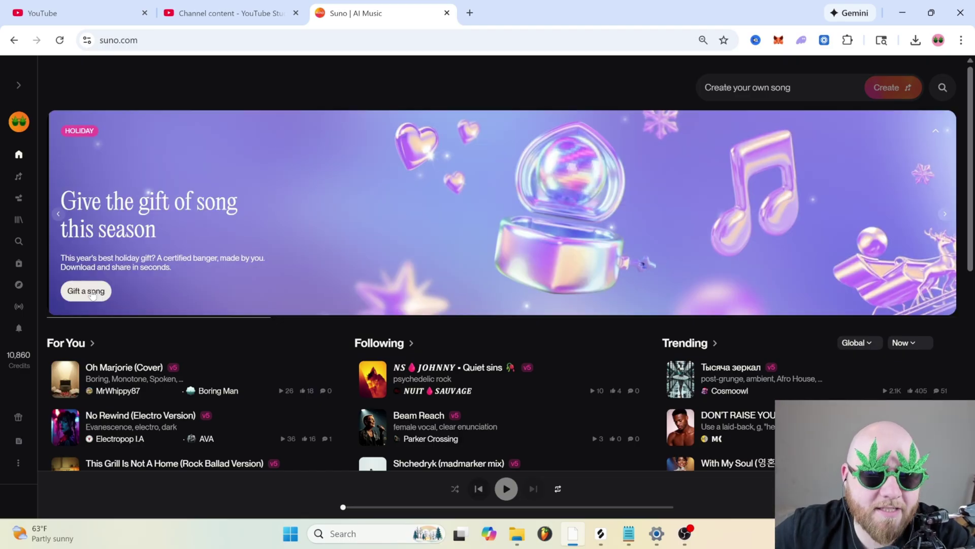
# Open Suno's Holiday 2025 gift-song page from the home-page holiday banner.
pyautogui.click(87, 293)
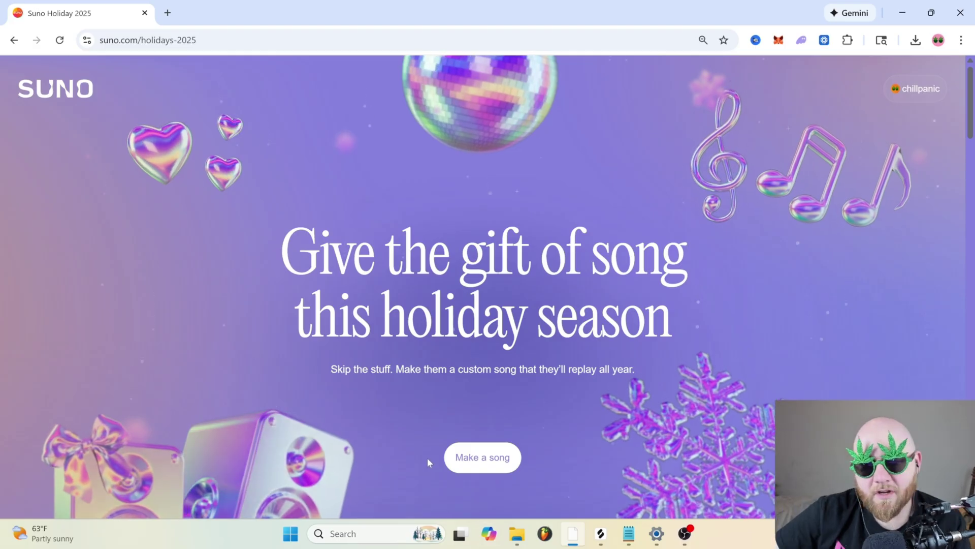
# Start the gift-song survey, name the user's brother as recipient, and pick the Cozy classics by the tree vibe.
pyautogui.click(482, 460)
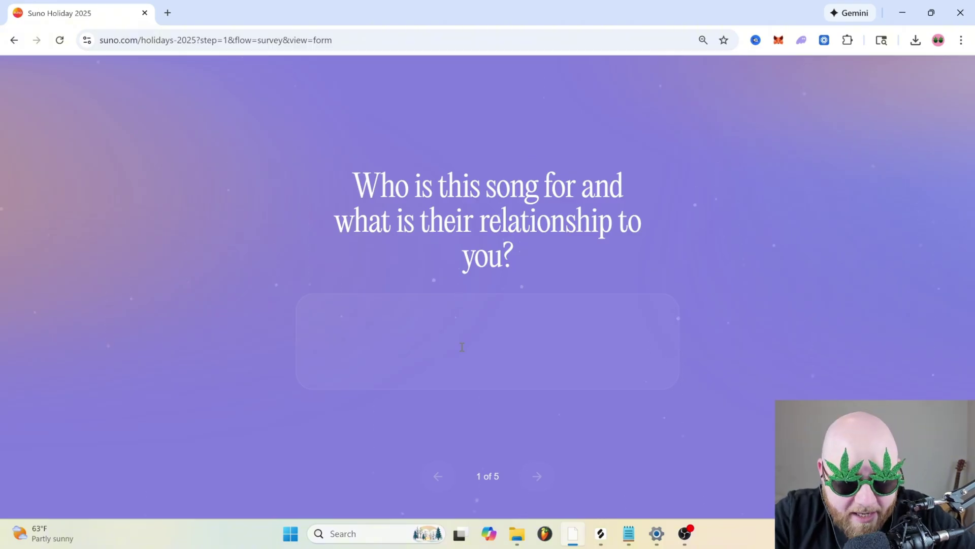
pyautogui.write('Henry, he is my brother')
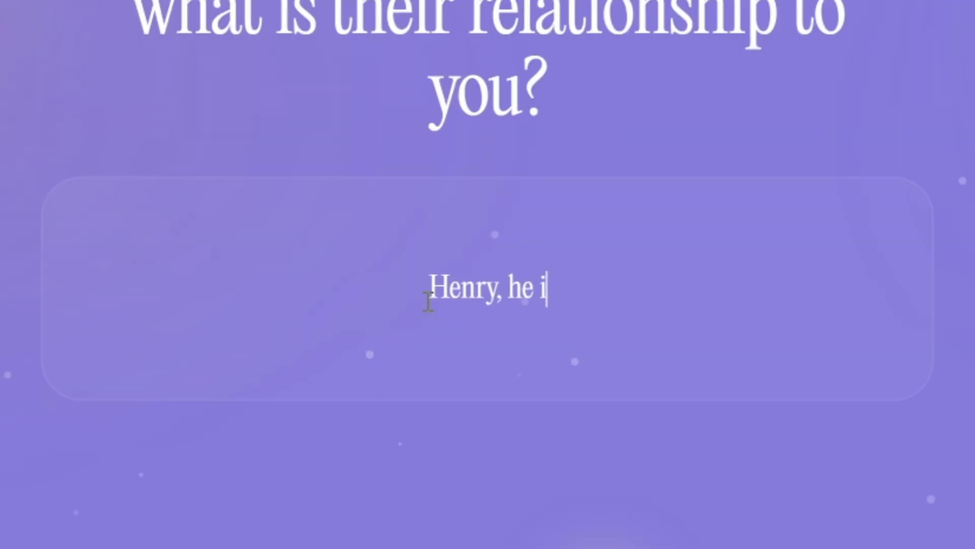
pyautogui.press('Return')
pyautogui.click(188, 347)
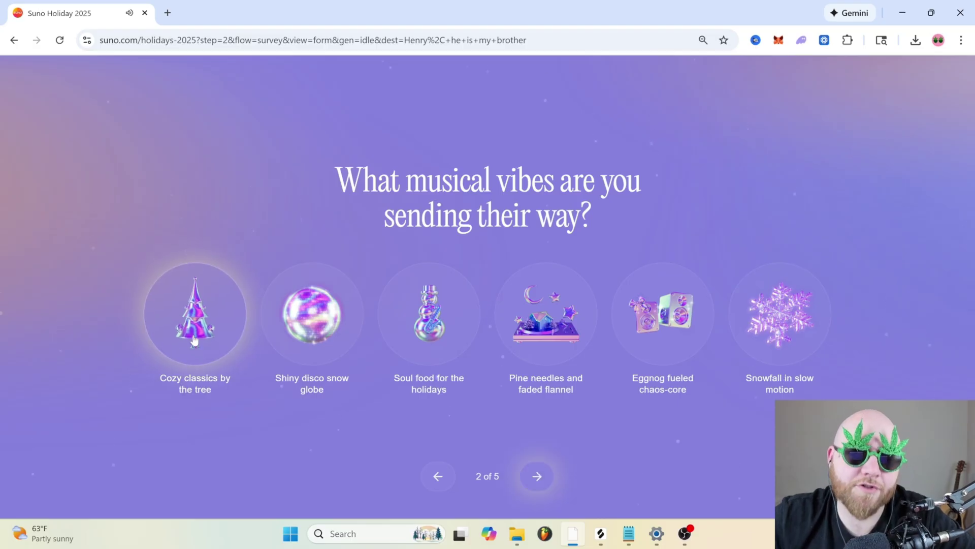
pyautogui.press('Return')
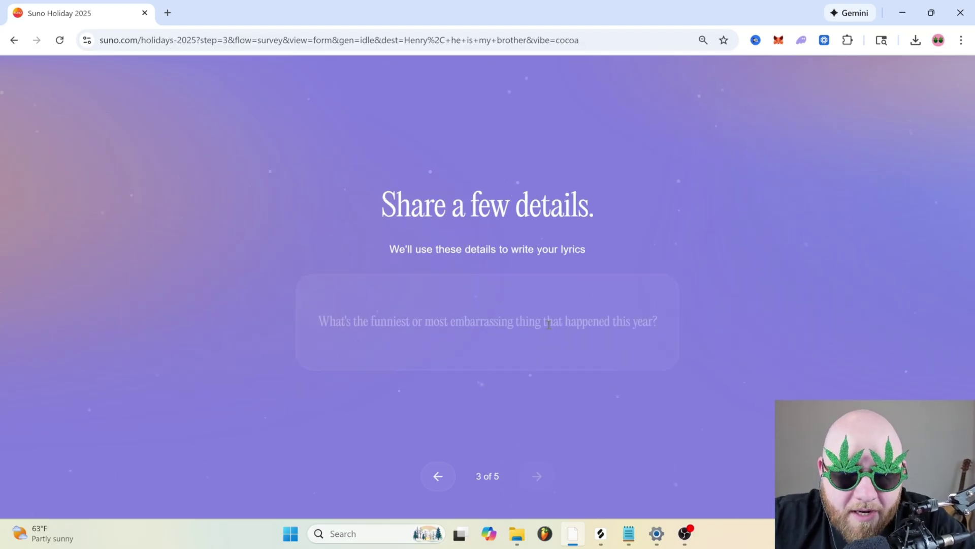
# Describe the brother as taller, loves rapping, climbs trees; add Ugly Sweater and enter 'the man'.
pyautogui.click(551, 325)
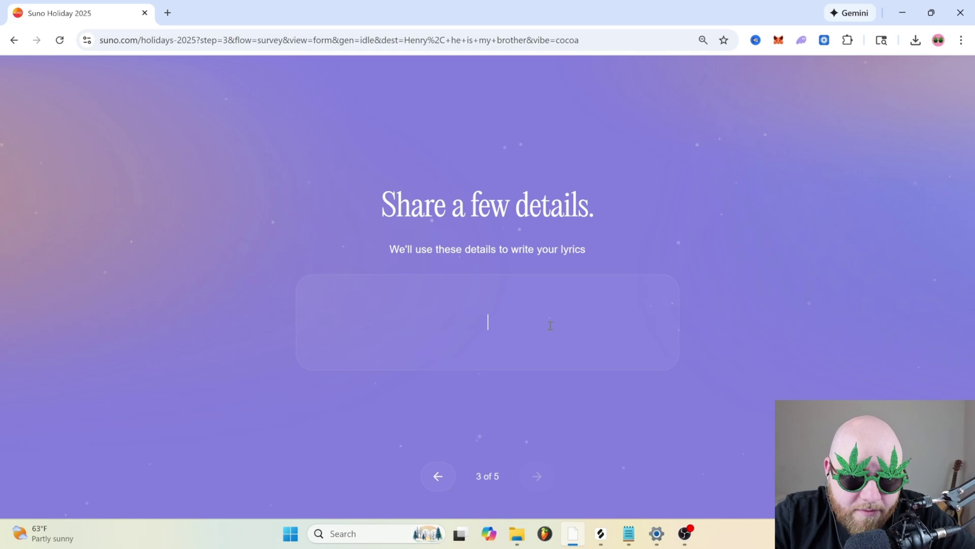
pyautogui.write('He is a littl')
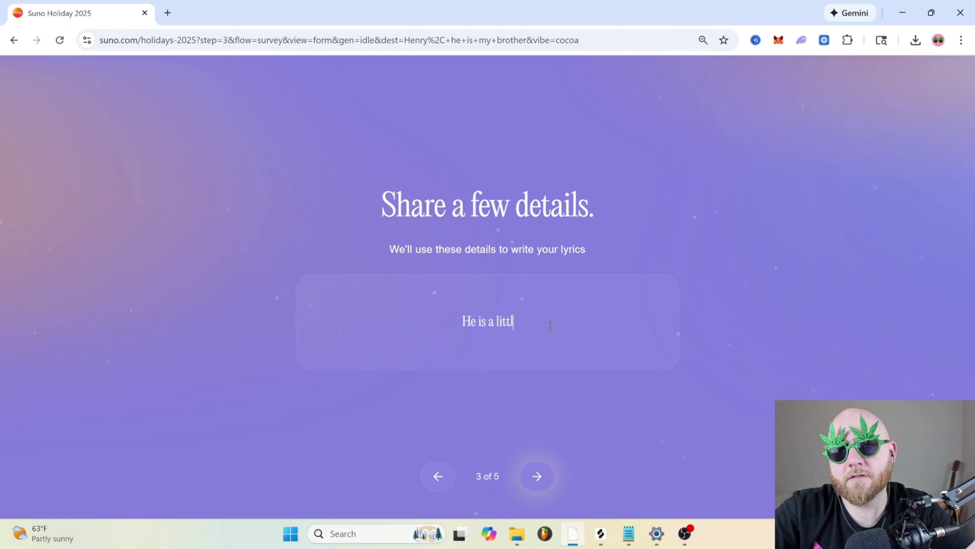
pyautogui.write('e taller than me. He likes')
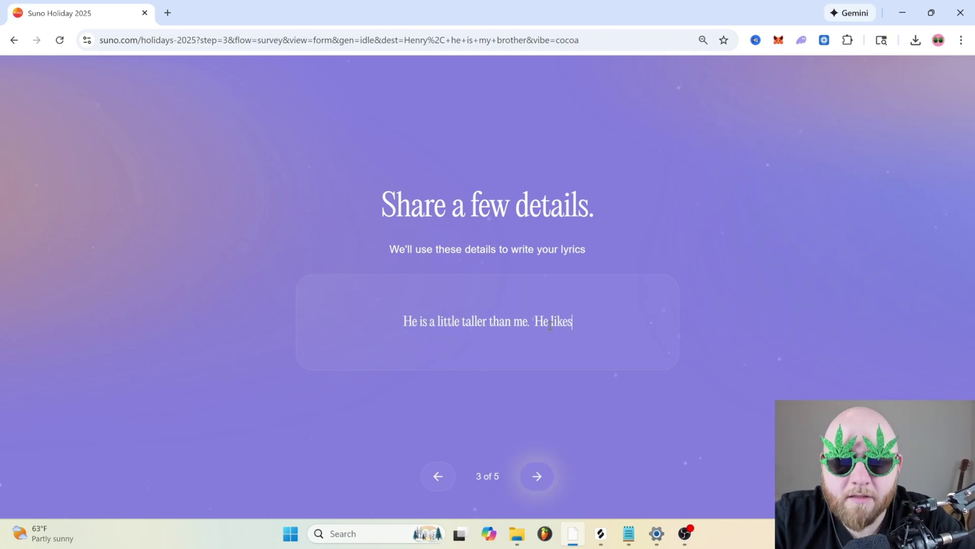
pyautogui.write(' to rap.  Enjoys clim')
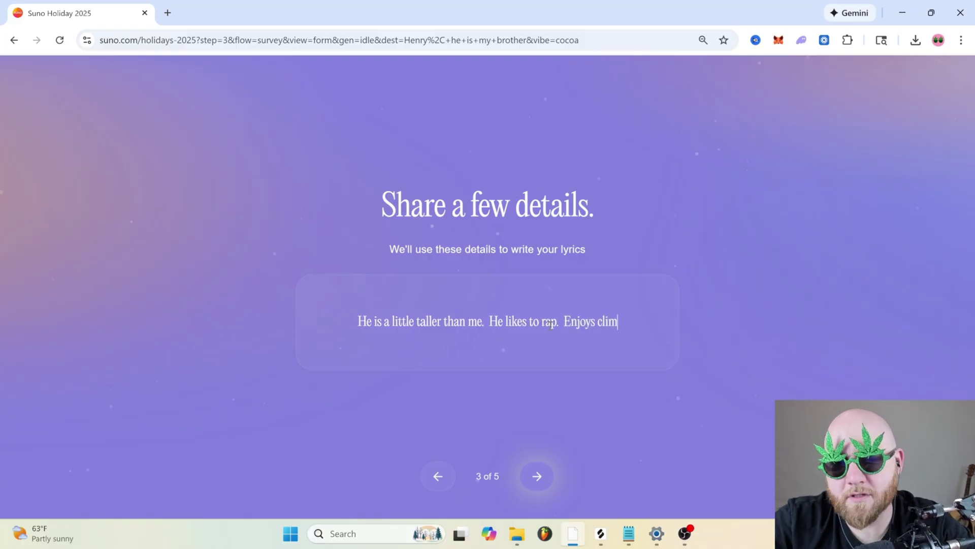
pyautogui.write('bing trees')
pyautogui.press('Return')
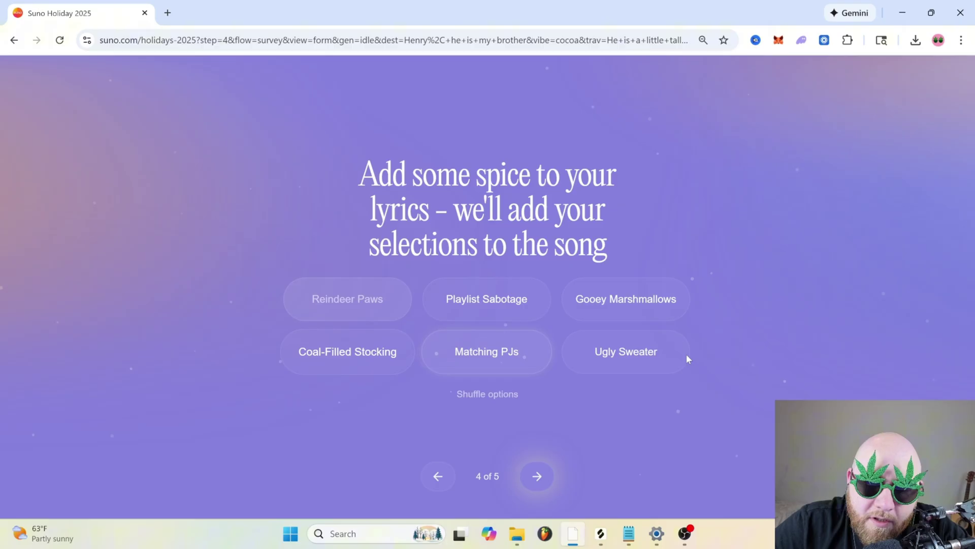
pyautogui.click(646, 355)
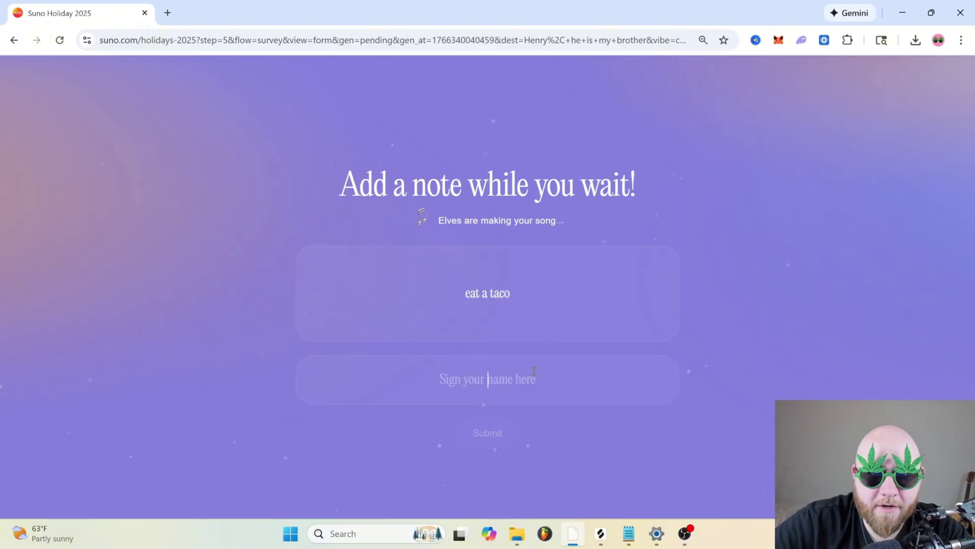
pyautogui.write('the man')
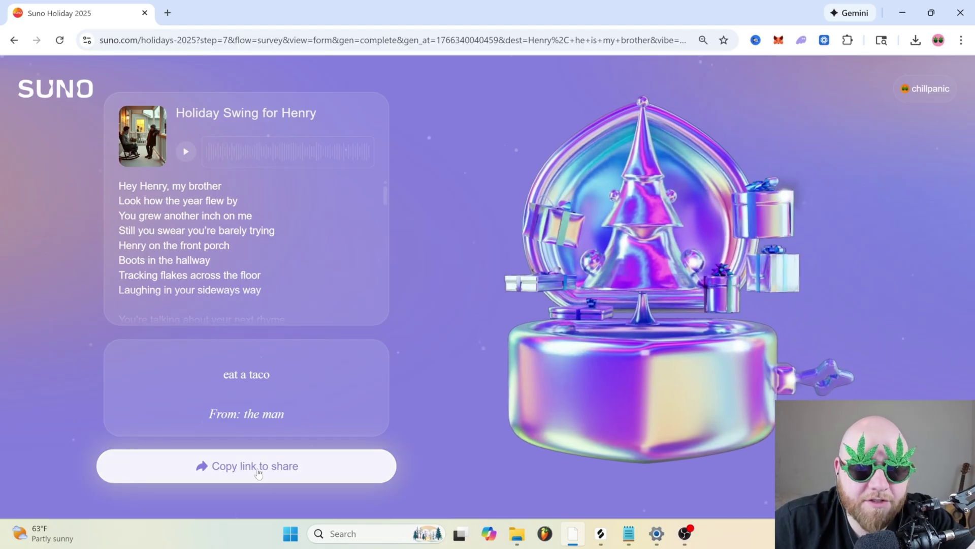
pyautogui.click(177, 154)
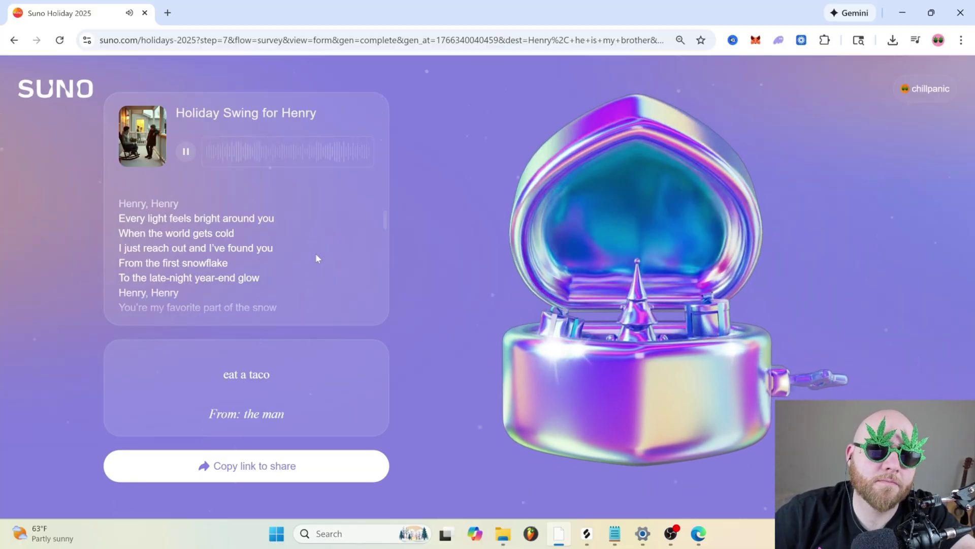
pyautogui.click(186, 152)
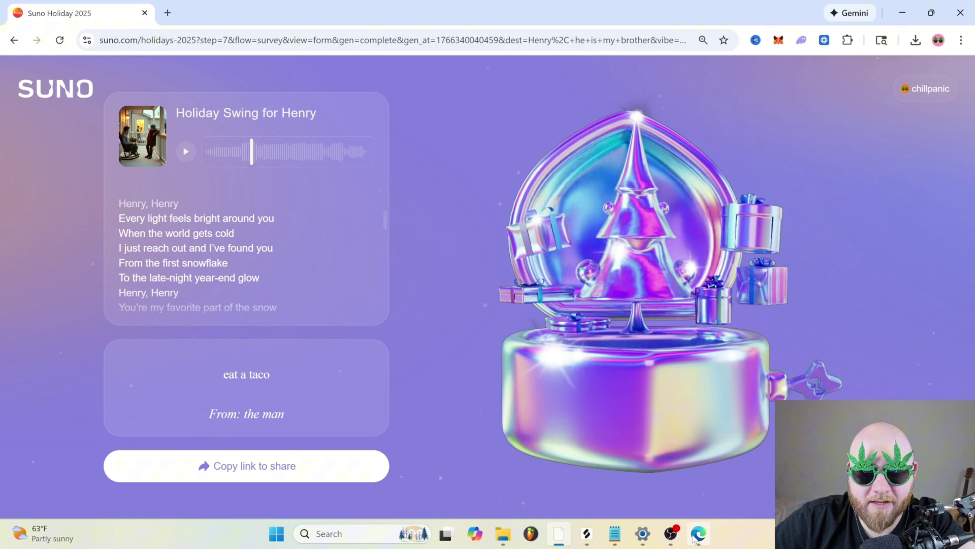
# In the 100 Christmas Prompts PDF, jump from the Table of Contents to the Pop Christmas Prompts on page 3.
pyautogui.click(702, 475)
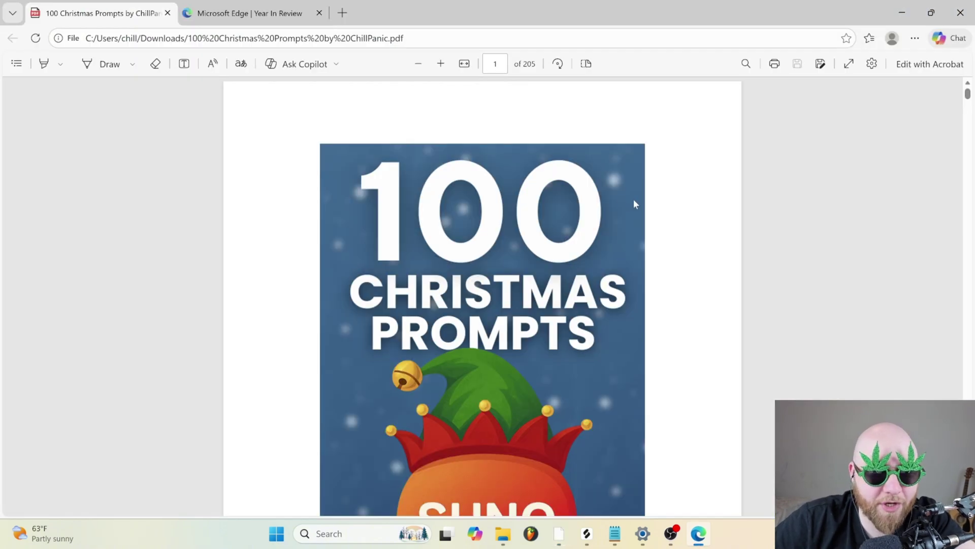
pyautogui.scroll(-5, 711, 229)
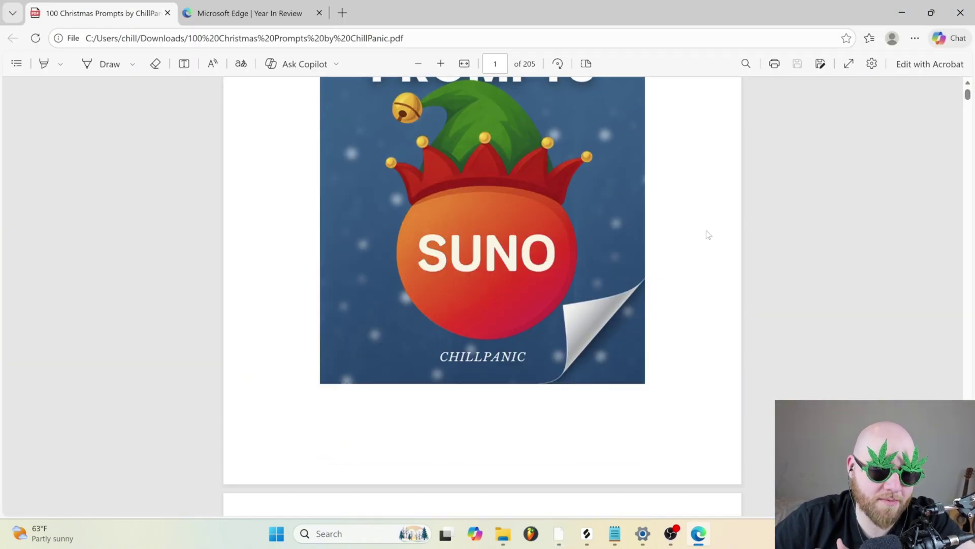
pyautogui.scroll(-6, 708, 235)
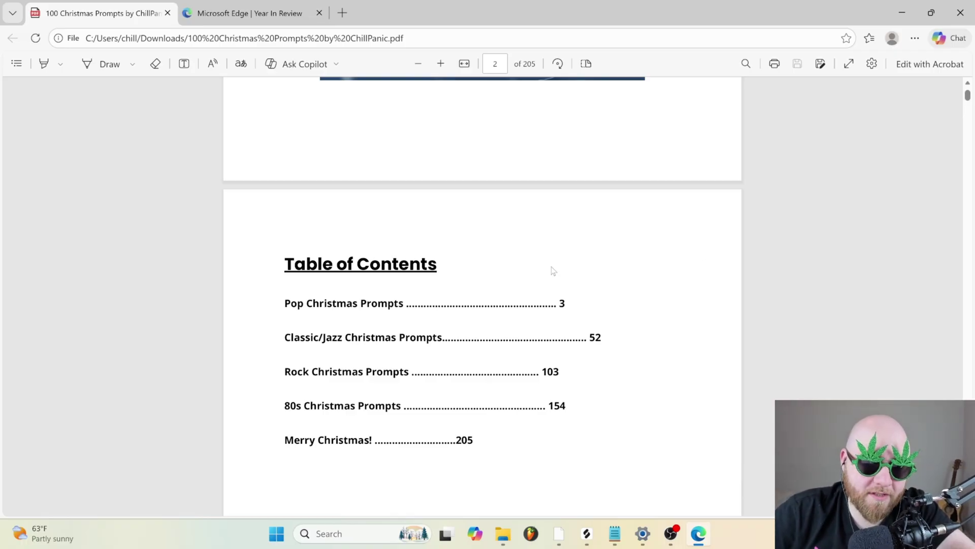
pyautogui.click(341, 302)
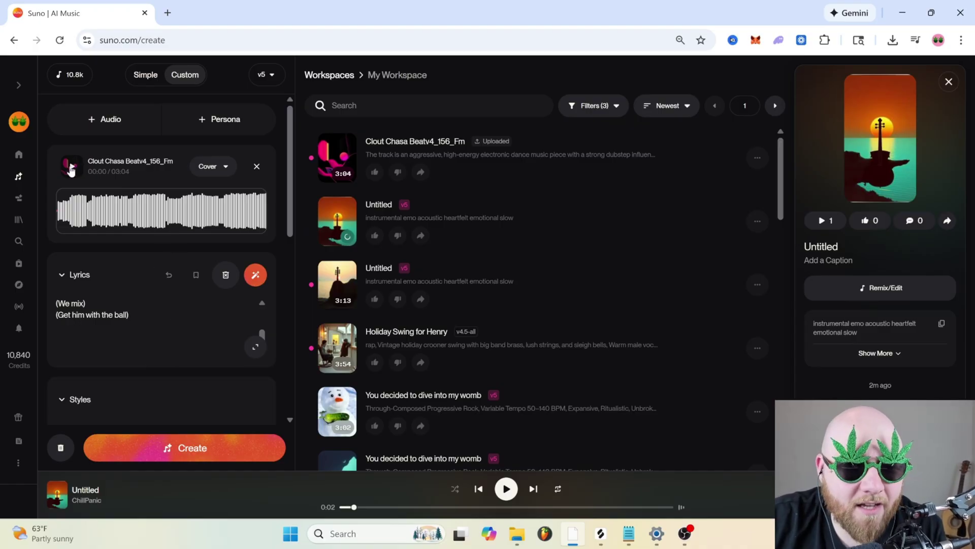
# Preview the Clout Chasa Beatv4_156_Fm beat from about 0:32 and pause it at 0:37.
pyautogui.click(91, 205)
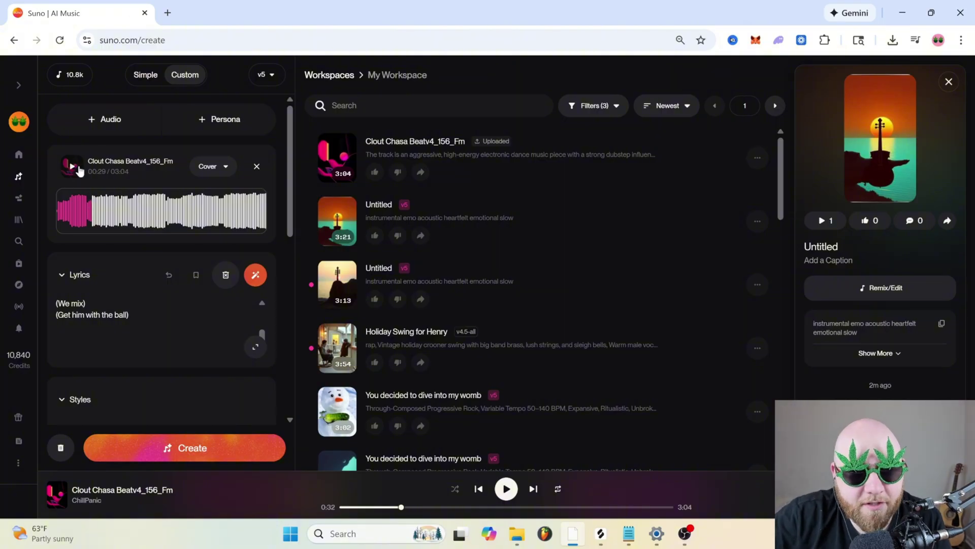
pyautogui.click(79, 169)
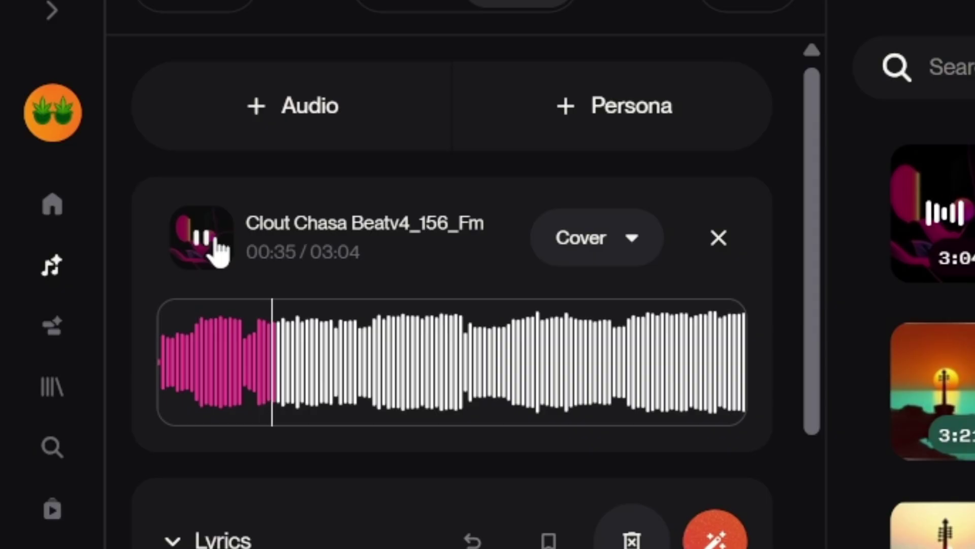
pyautogui.click(218, 251)
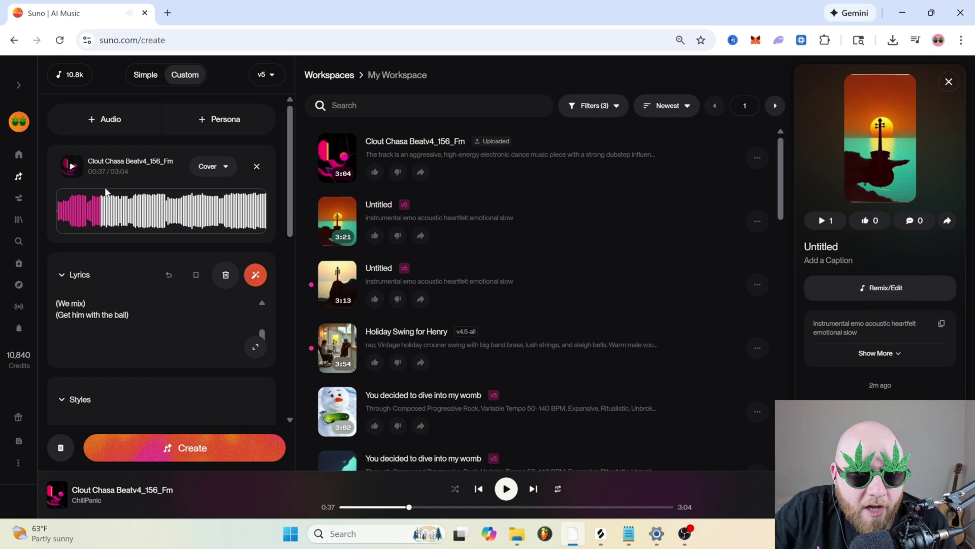
# Switch the beat's mode from Cover to Add Vocals and start describing a song about chasing a squirrel.
pyautogui.click(210, 168)
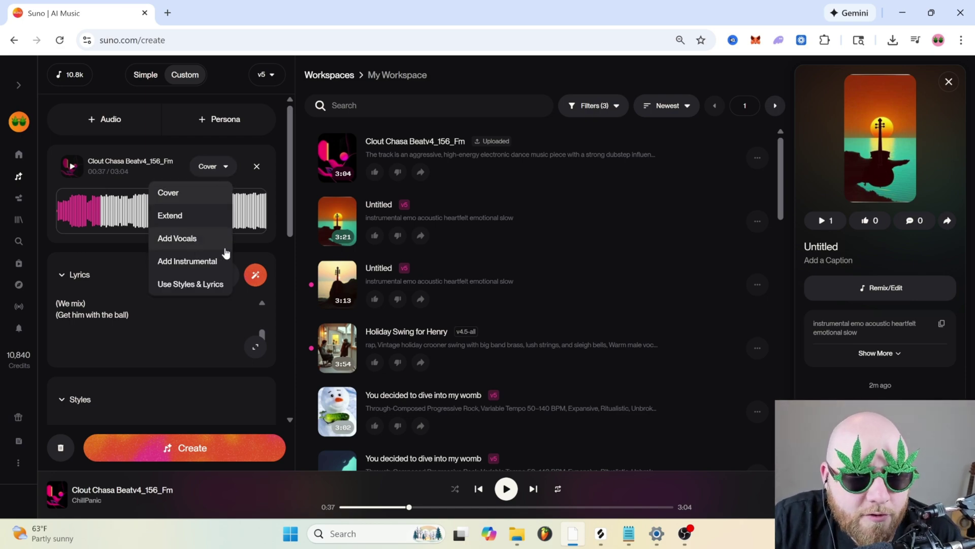
pyautogui.click(178, 239)
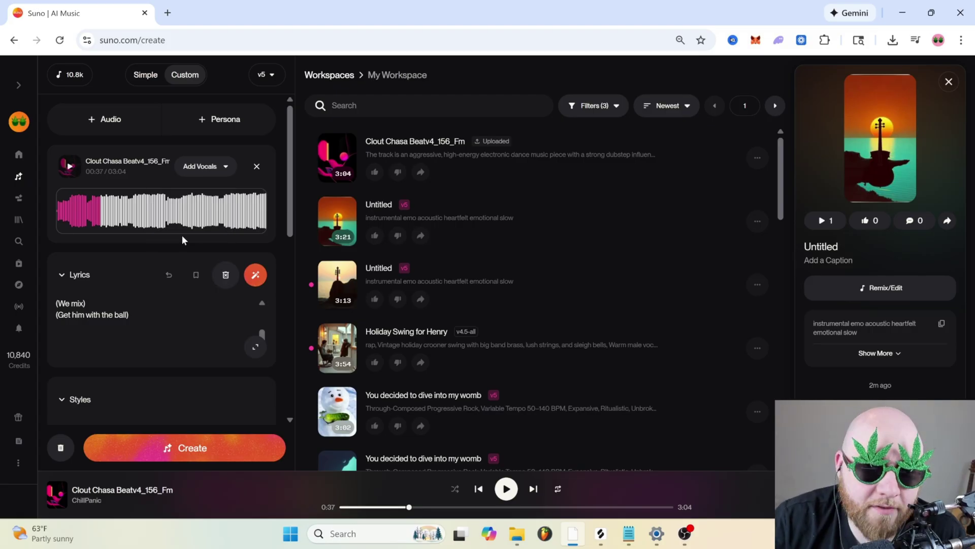
pyautogui.scroll(-1, 147, 219)
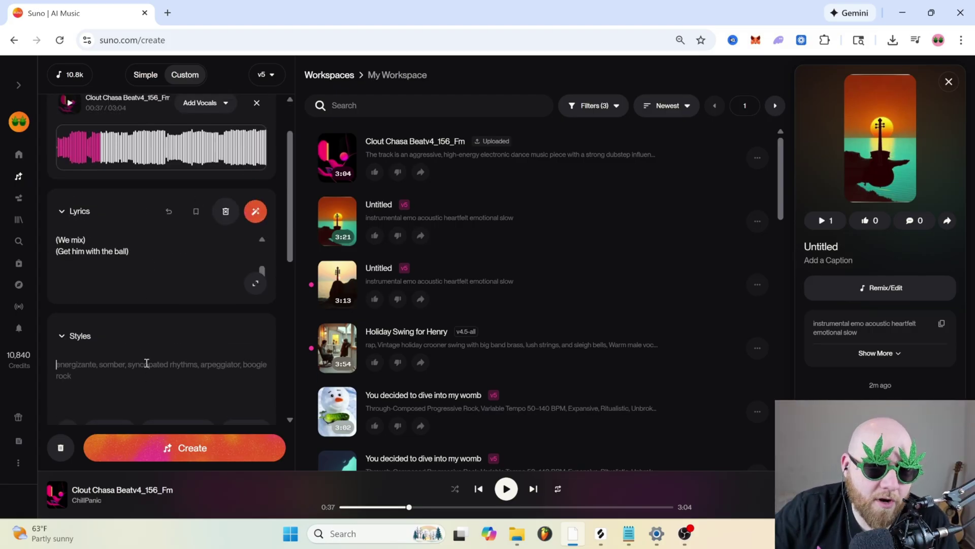
pyautogui.scroll(1, 145, 365)
pyautogui.scroll(-4, 144, 370)
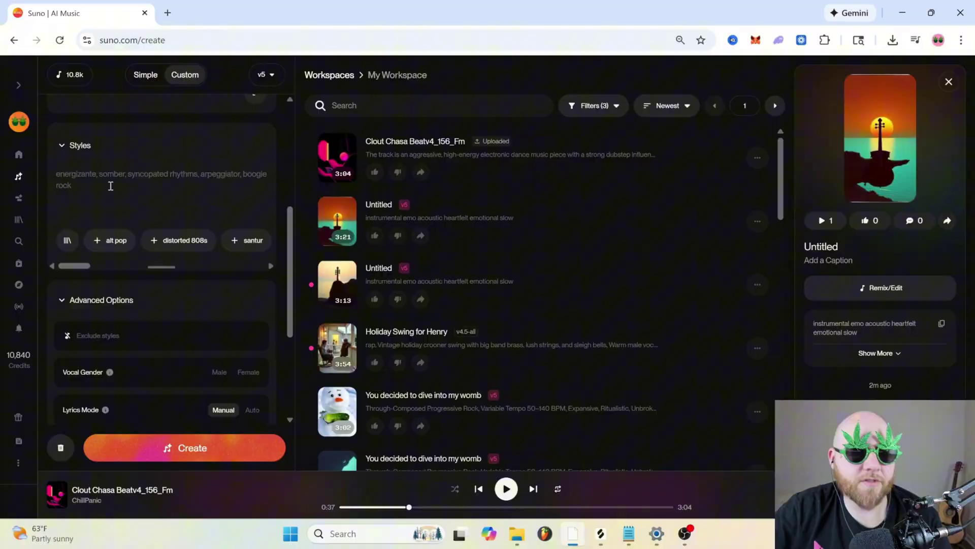
pyautogui.write('song abou')
pyautogui.write('t chasing a squ')
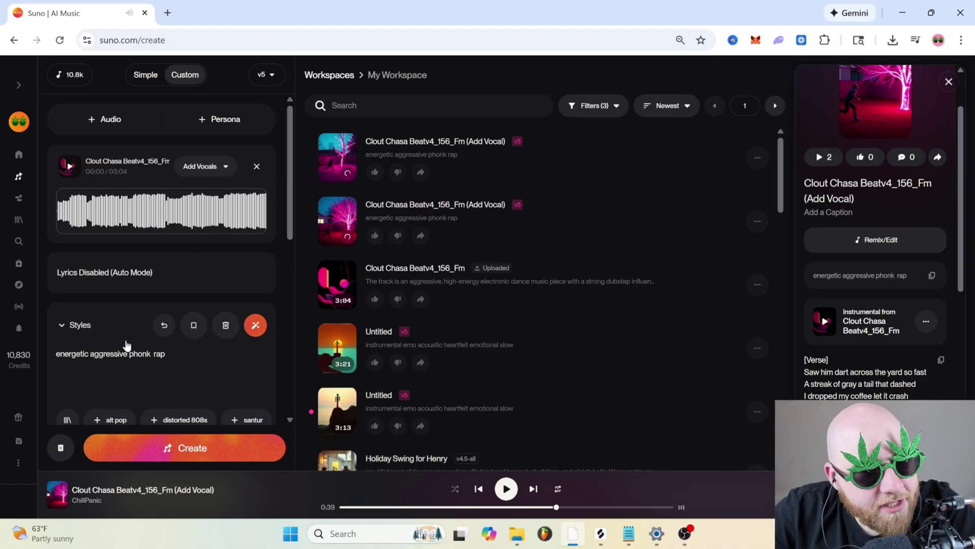
# Remove the beat and clear the styles, then record a new microphone vocal.
pyautogui.click(256, 167)
pyautogui.click(222, 223)
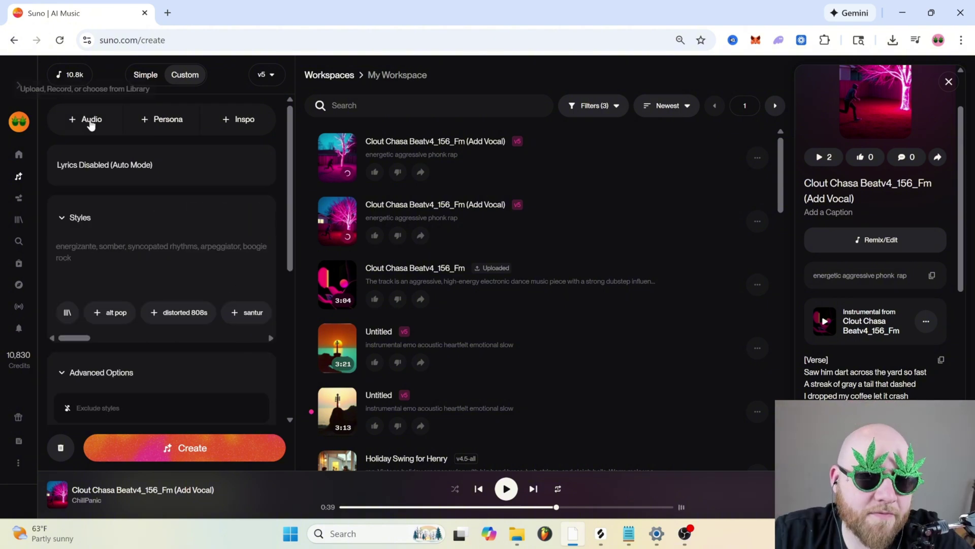
pyautogui.click(87, 122)
pyautogui.click(84, 182)
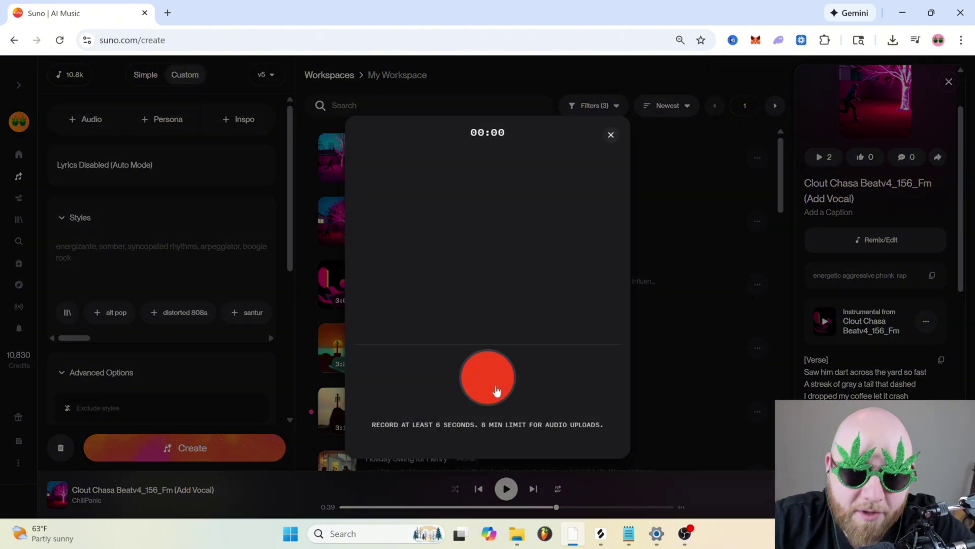
pyautogui.click(496, 390)
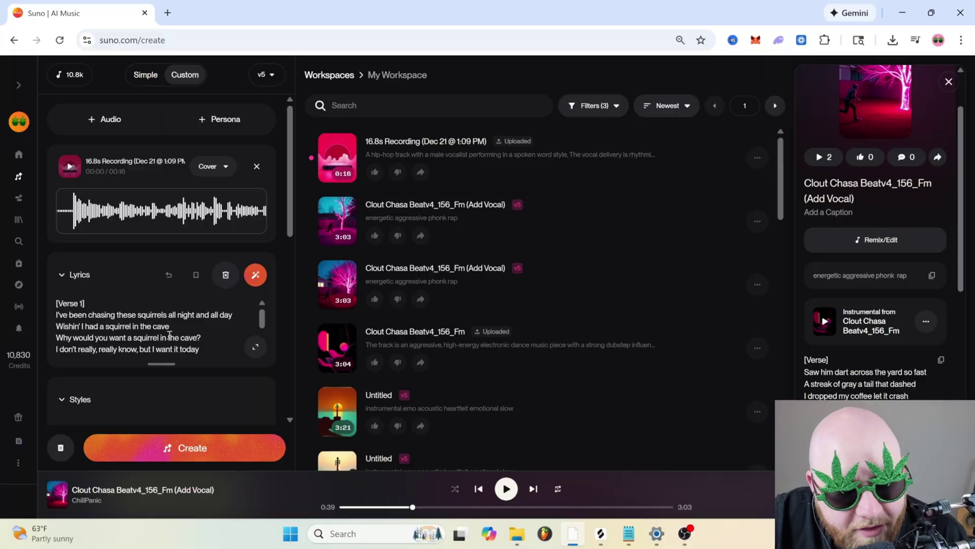
# Set the recording to Add Instrumental and paste in the style description.
pyautogui.click(216, 169)
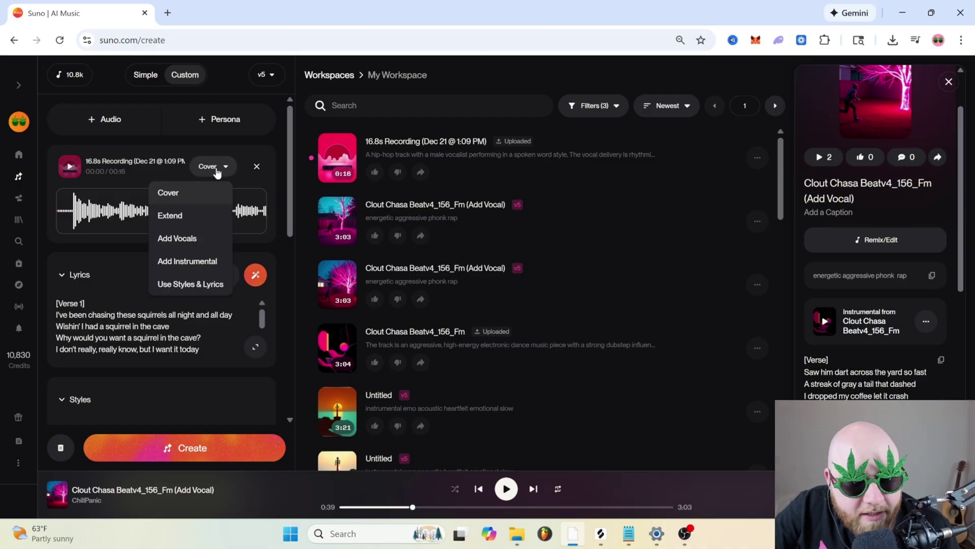
pyautogui.click(210, 263)
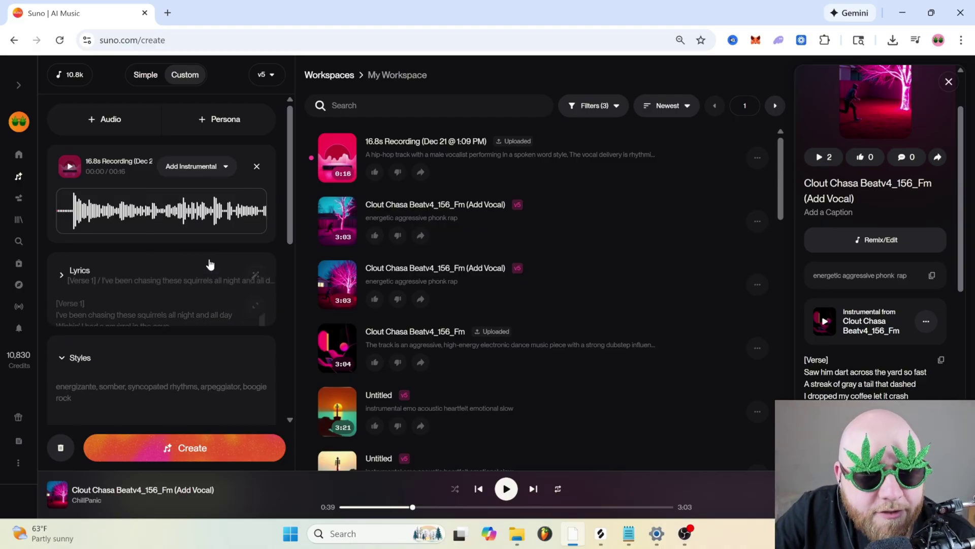
pyautogui.scroll(-3, 187, 355)
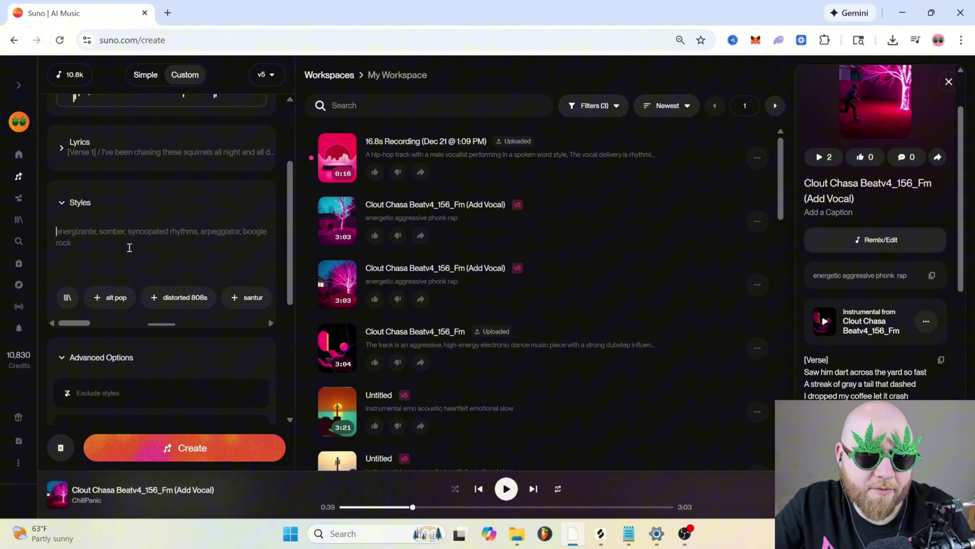
pyautogui.click(130, 247)
pyautogui.write('dark trap, hype, up beat, minor key, piano, synths, 808 bass,')
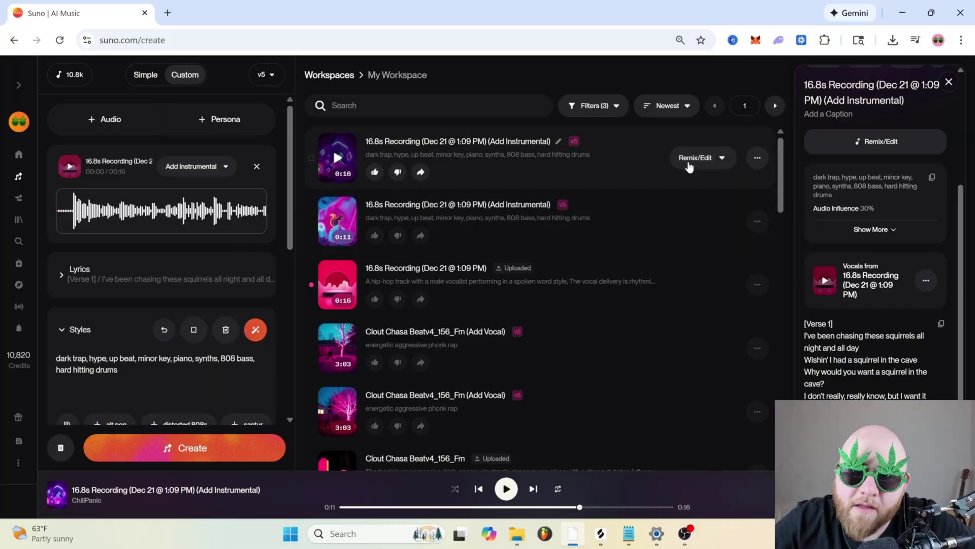
# Remove the uploaded recording from the create form after glancing at the remix options.
pyautogui.click(692, 159)
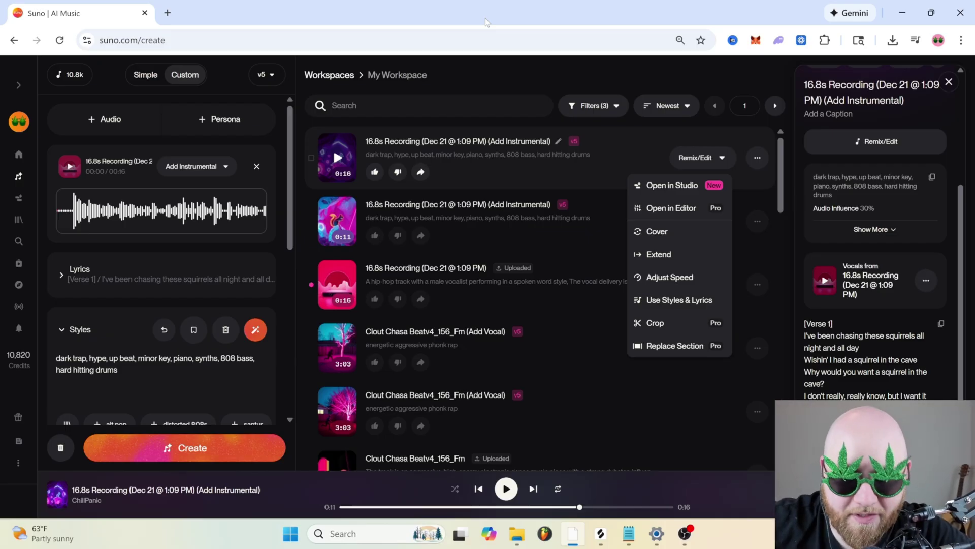
pyautogui.click(260, 169)
pyautogui.click(258, 167)
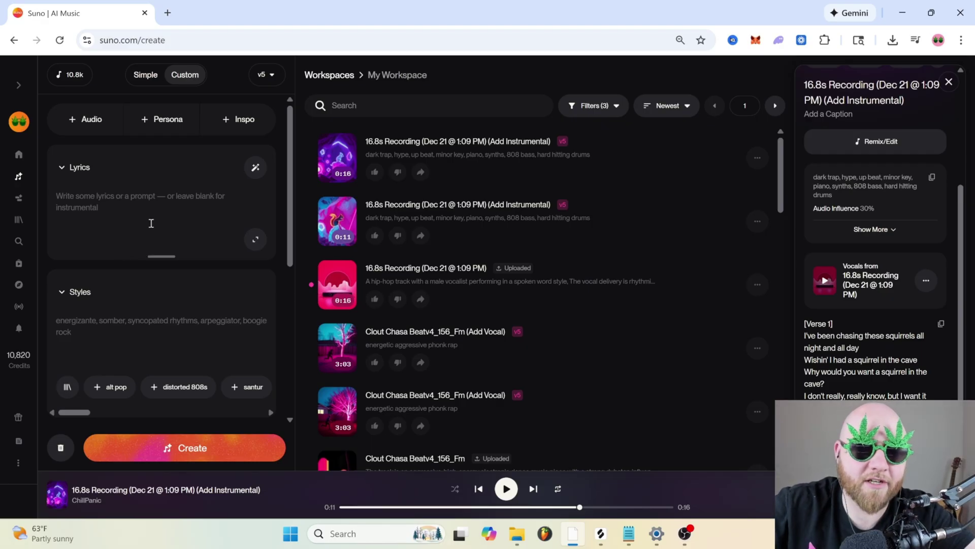
# Switch Lyrics Mode to Auto and select the 'song about chasing a squirrel' prompt text.
pyautogui.scroll(-4, 185, 283)
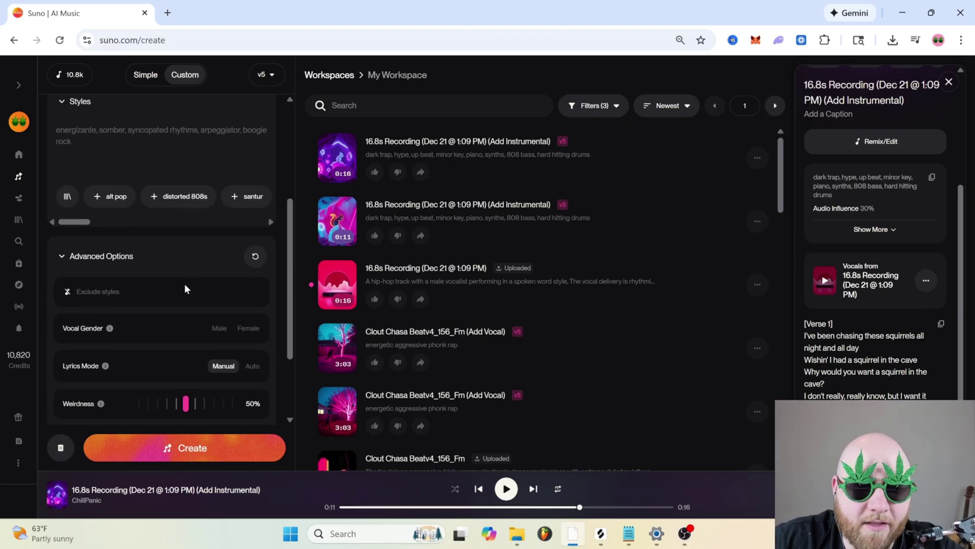
pyautogui.scroll(4, 184, 282)
pyautogui.scroll(-4, 184, 282)
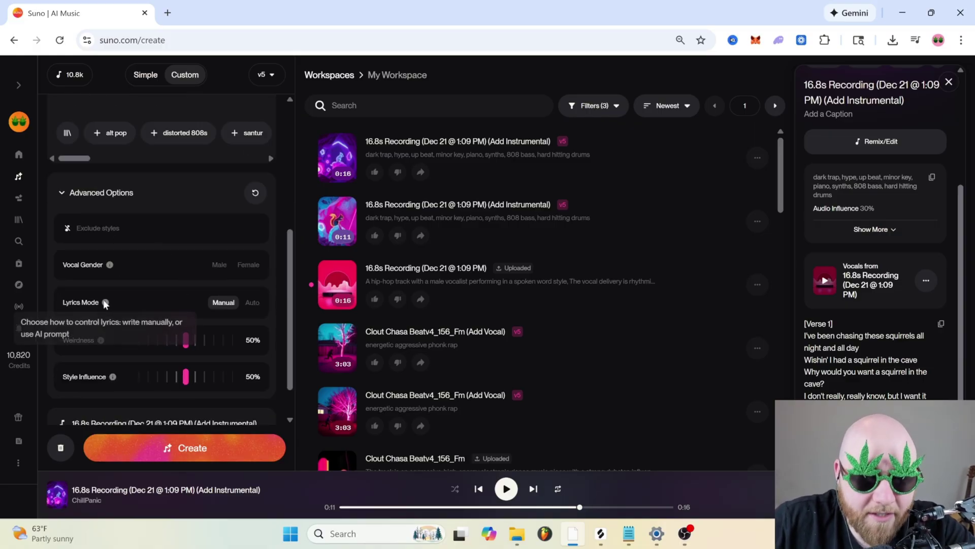
pyautogui.click(252, 304)
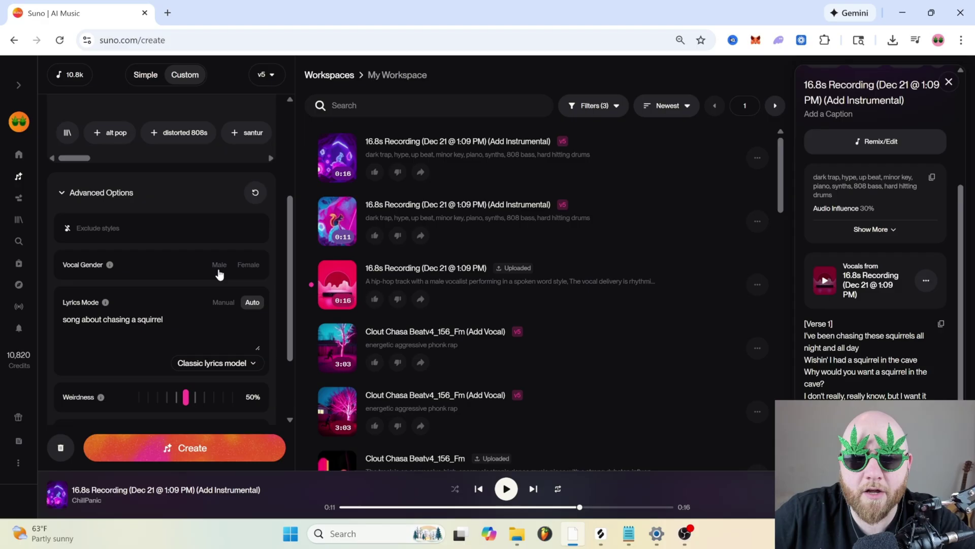
pyautogui.scroll(-2, 161, 218)
pyautogui.moveTo(165, 222); pyautogui.dragTo(49, 234)
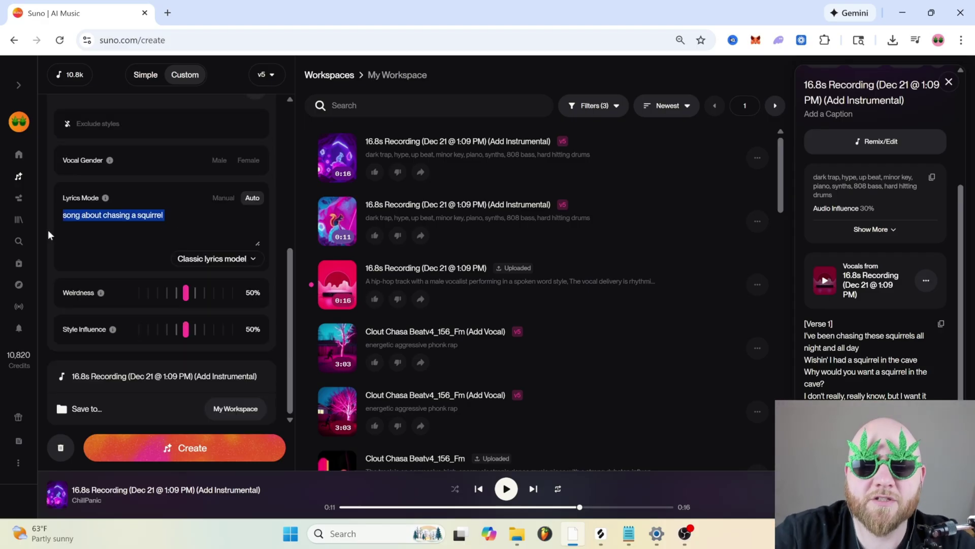
# Delete the lyrics prompt, then try a new persona from Clout Chasa Beatv4_156_Fm and close it.
pyautogui.press('BackSpace')
pyautogui.scroll(5, 48, 230)
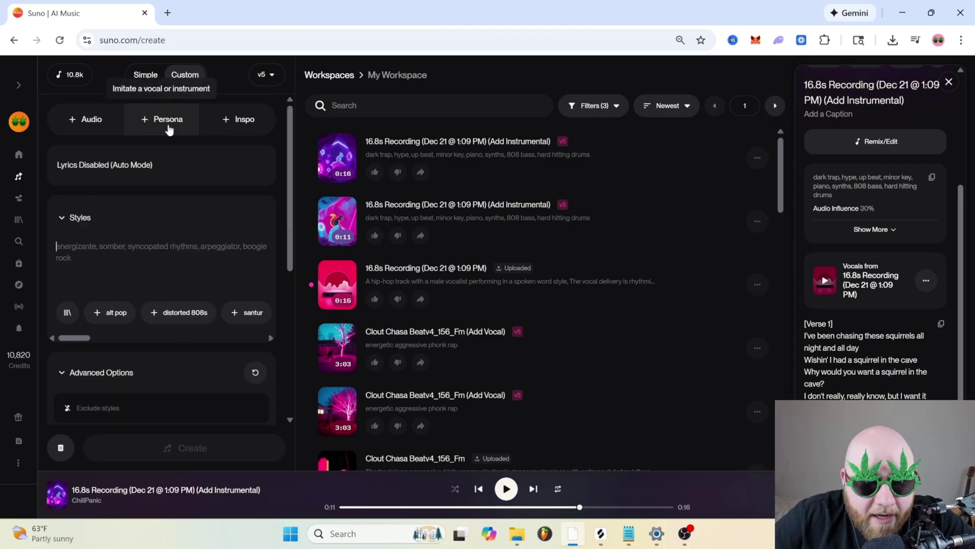
pyautogui.click(169, 127)
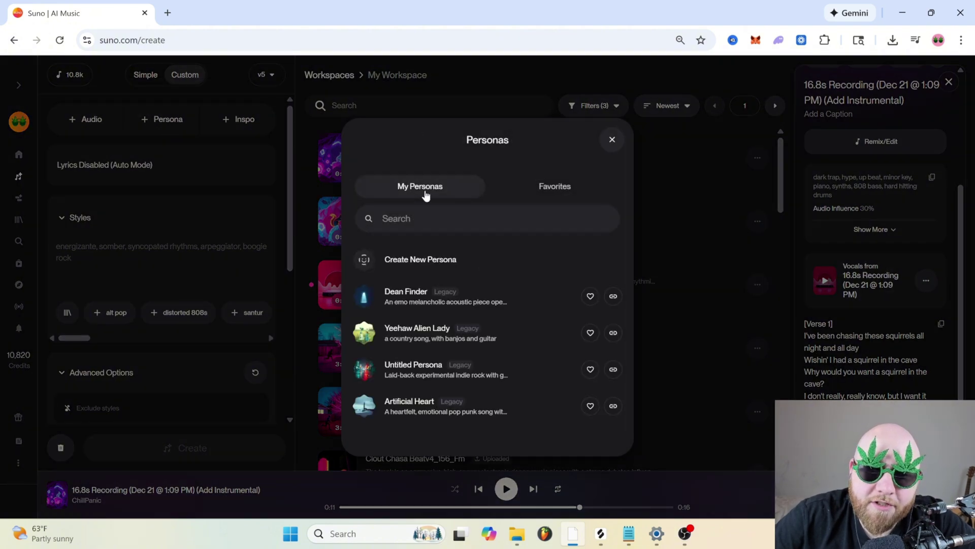
pyautogui.click(445, 260)
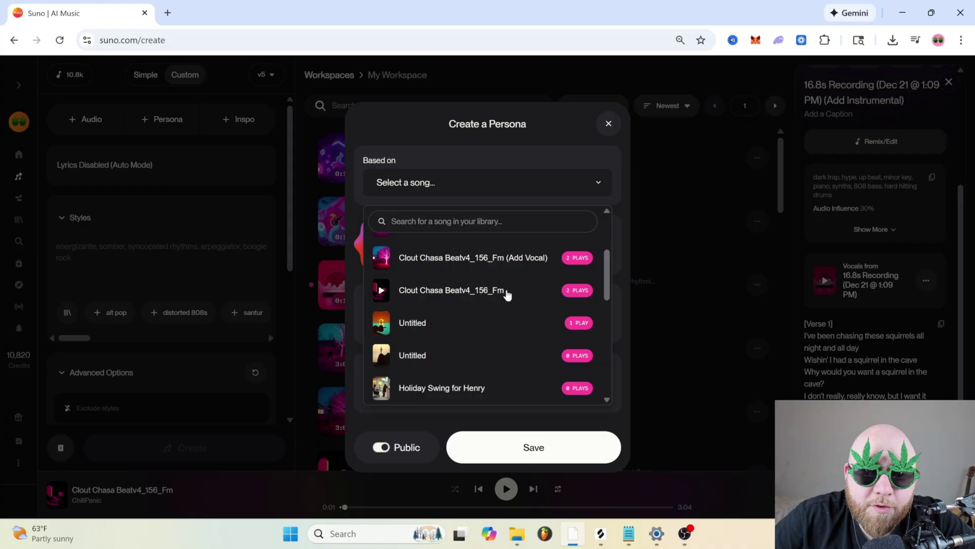
pyautogui.click(506, 292)
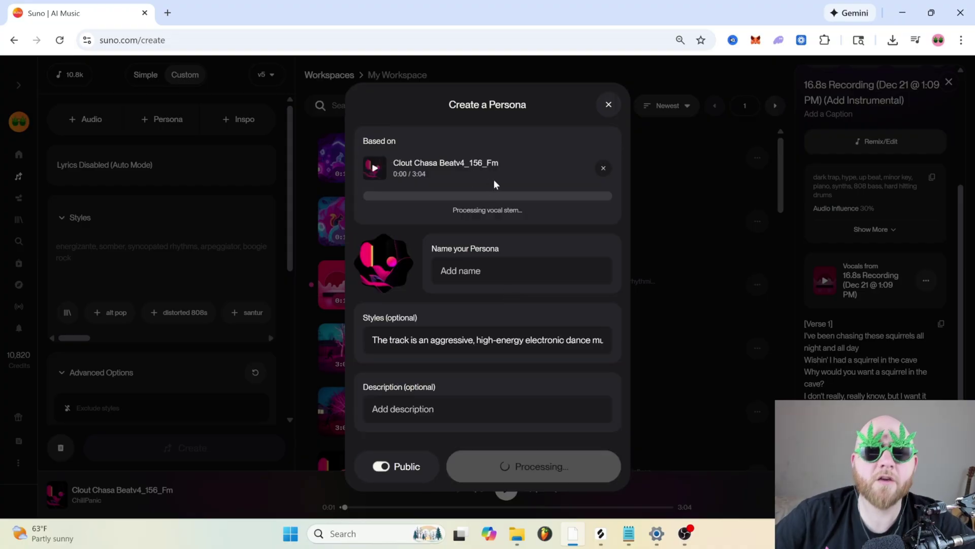
pyautogui.click(620, 85)
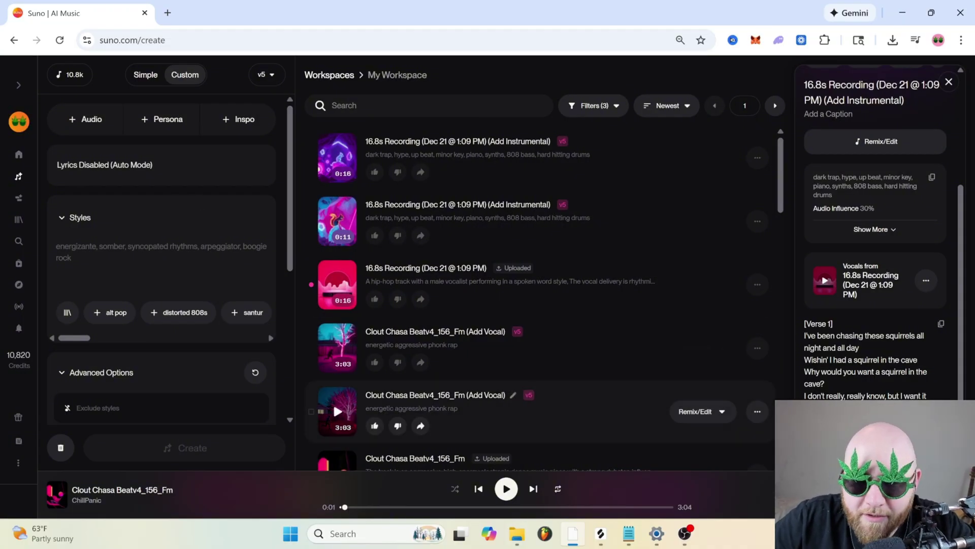
# Upload The Silence_Acapella_180_Dm.wav as audio into the workspace.
pyautogui.click(86, 119)
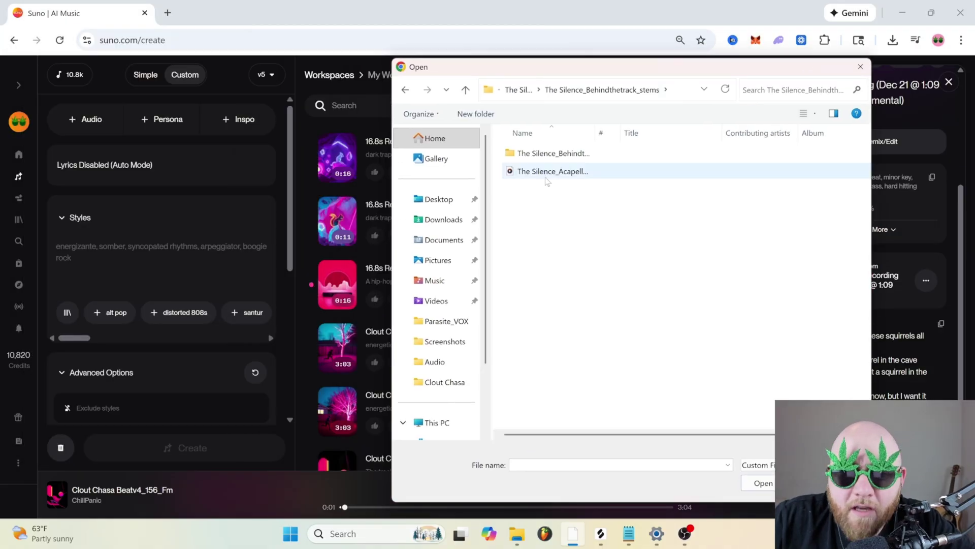
pyautogui.click(546, 173)
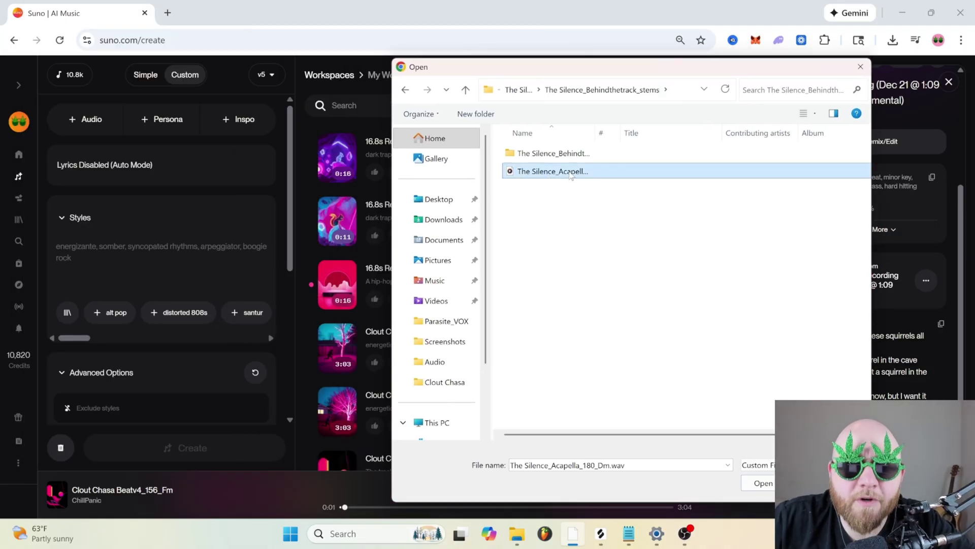
pyautogui.moveTo(571, 175); pyautogui.dragTo(147, 188)
pyautogui.press('Return')
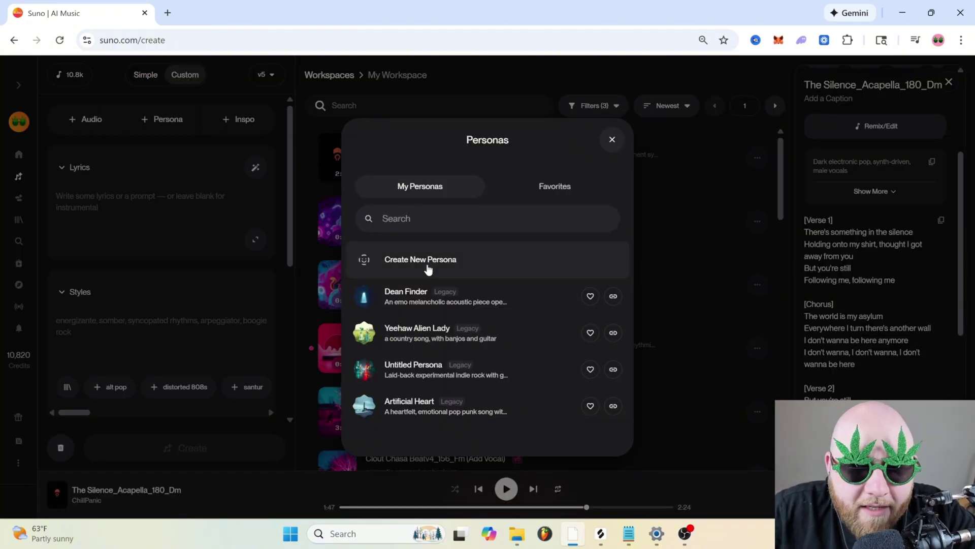
# Create a new persona from The Silence acapella and review its dark electronic pop style text.
pyautogui.click(367, 263)
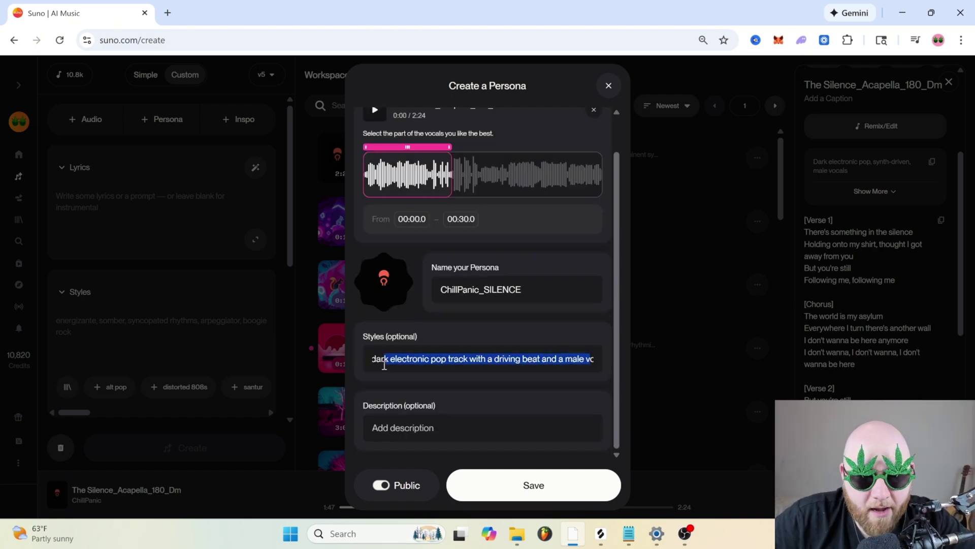
pyautogui.moveTo(383, 359); pyautogui.dragTo(371, 359)
pyautogui.press('End')
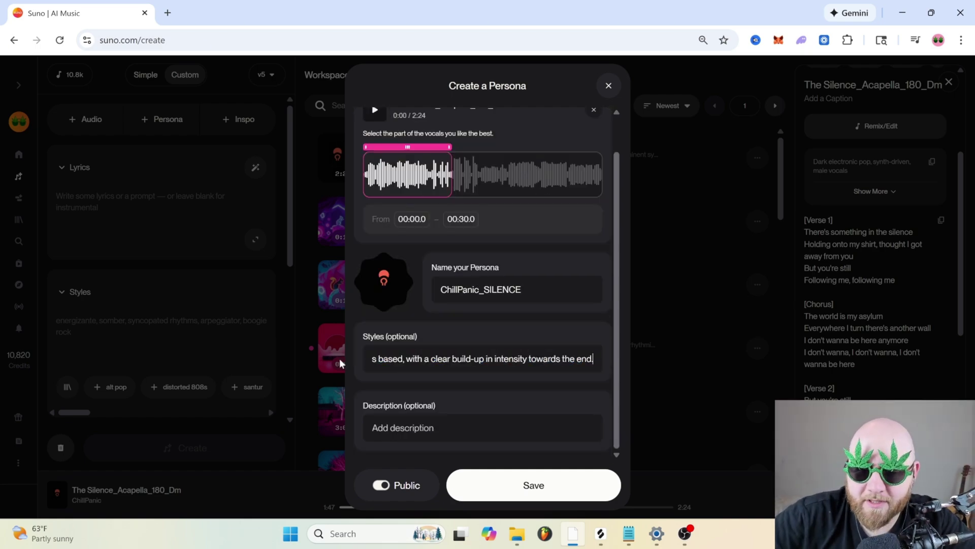
pyautogui.moveTo(594, 359); pyautogui.dragTo(301, 361)
pyautogui.press('End')
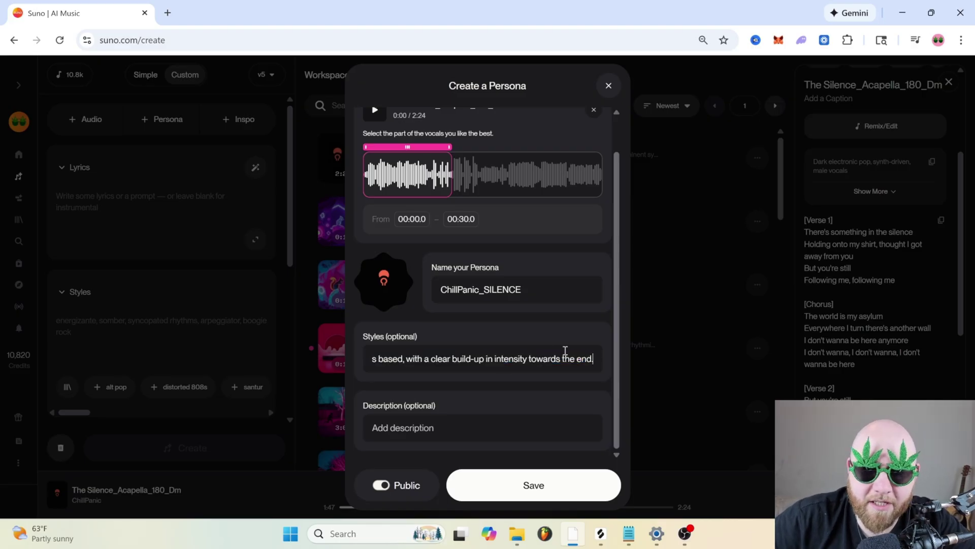
pyautogui.moveTo(601, 364); pyautogui.dragTo(261, 376)
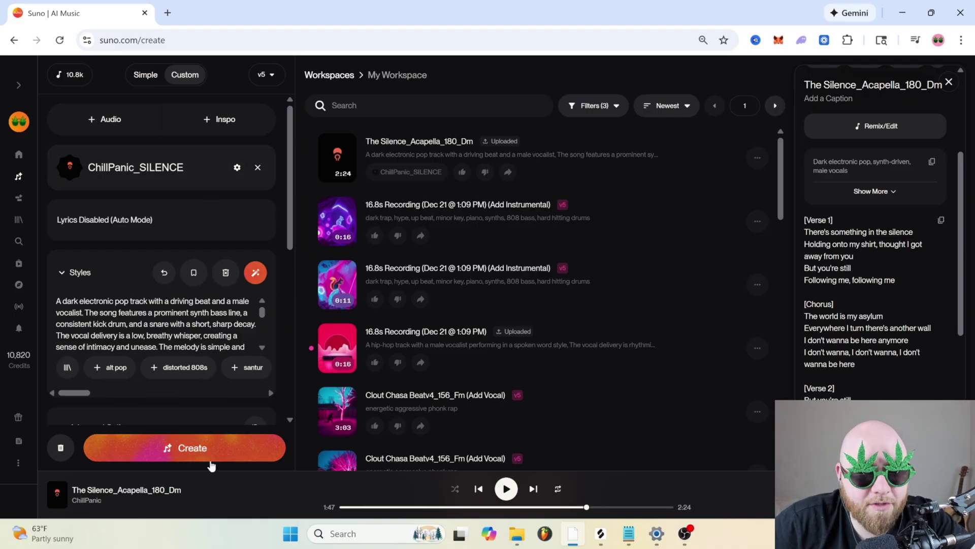
# Generate covers with the ChillPanic_SILENCE persona, then play the first new cover and skip ahead.
pyautogui.click(205, 450)
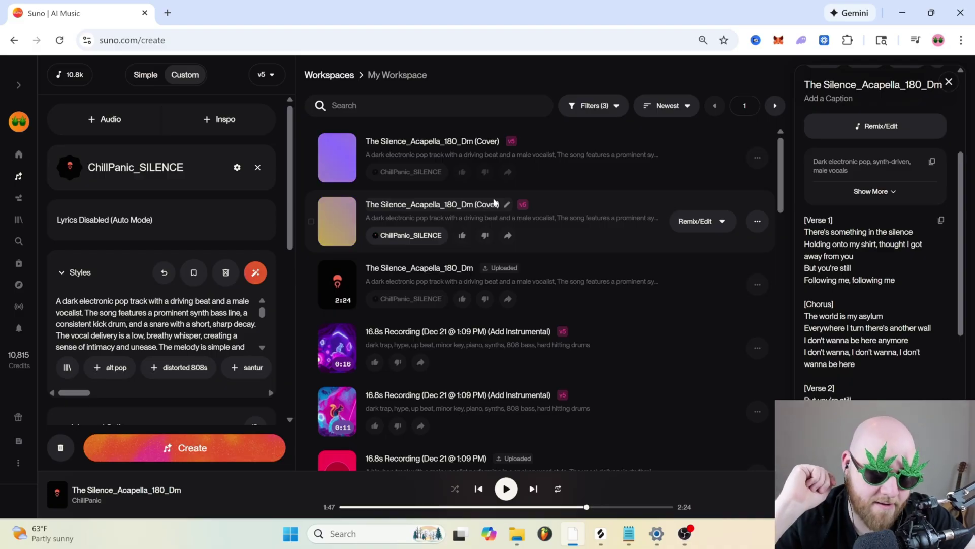
pyautogui.click(494, 203)
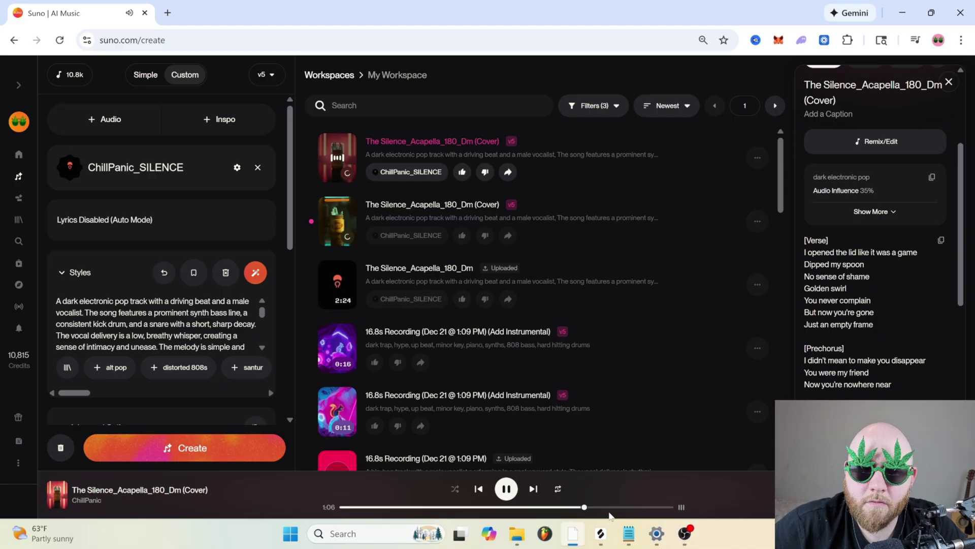
pyautogui.click(616, 507)
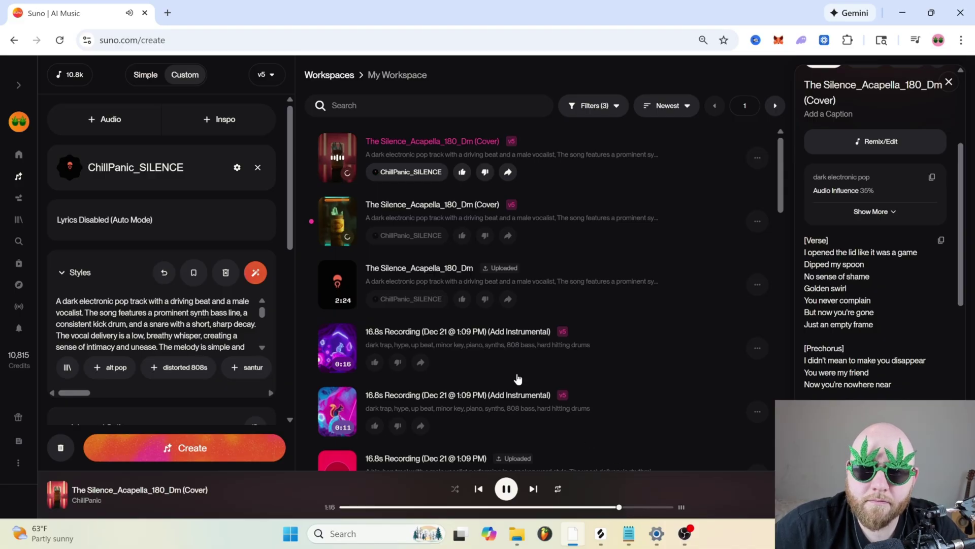
# Play the second new cover and raise Audio Influence from 35% to 46%.
pyautogui.click(338, 222)
pyautogui.scroll(-5, 156, 318)
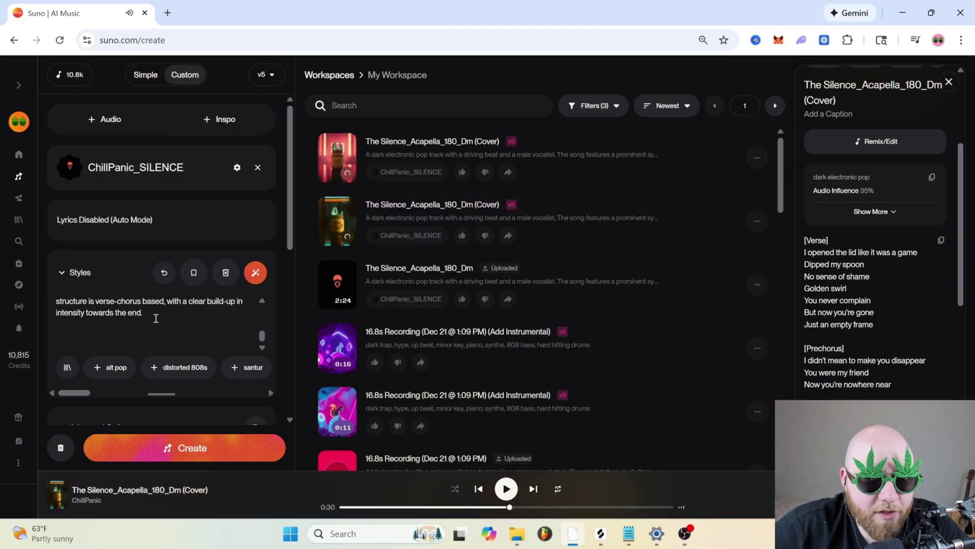
pyautogui.scroll(-8, 156, 356)
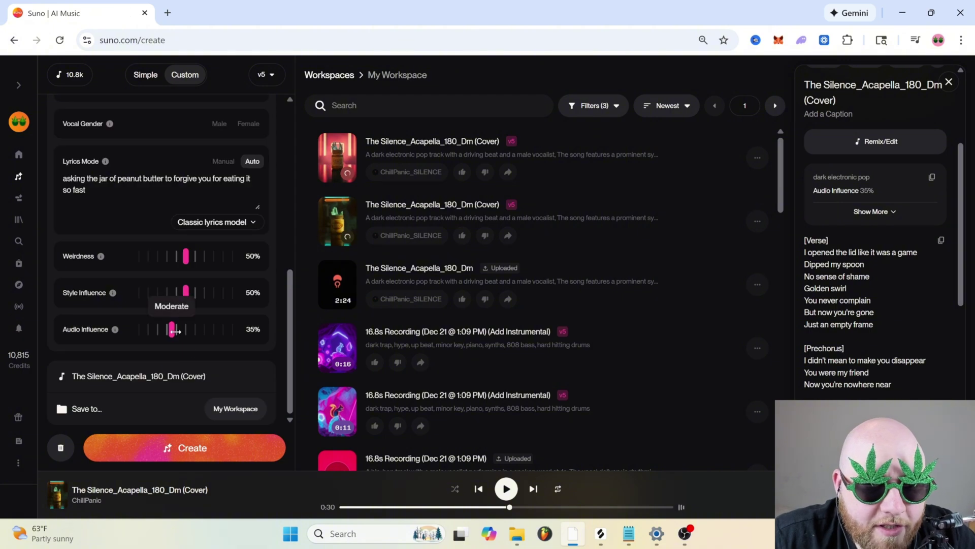
pyautogui.moveTo(174, 331); pyautogui.dragTo(186, 332)
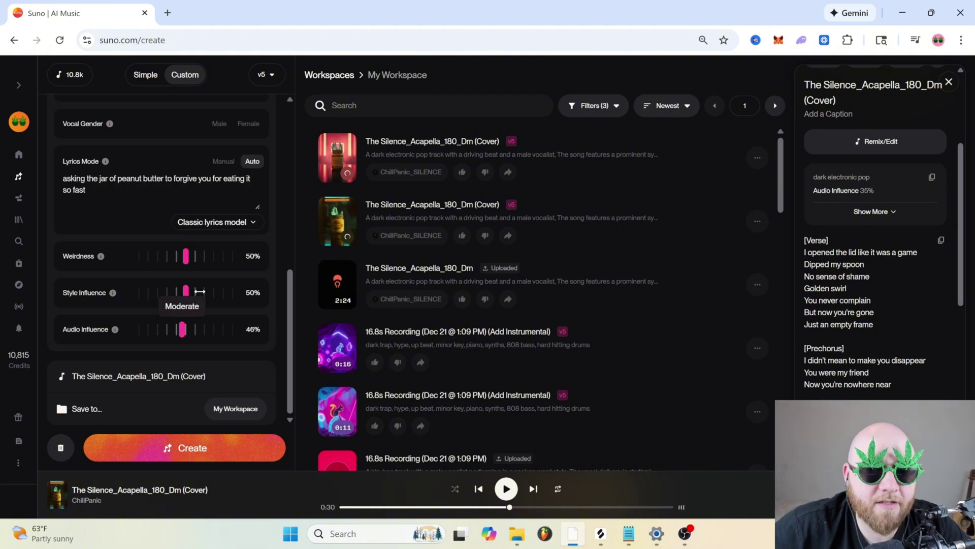
# Clear the persona's Styles description and begin entering 'emo rock' as the new style.
pyautogui.scroll(10, 199, 291)
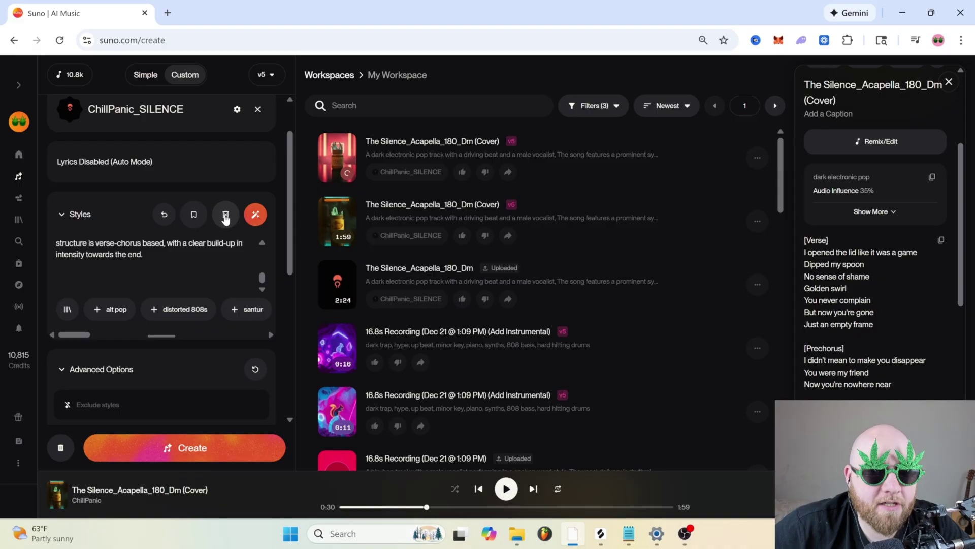
pyautogui.click(226, 218)
pyautogui.click(136, 248)
pyautogui.write('emo ro')
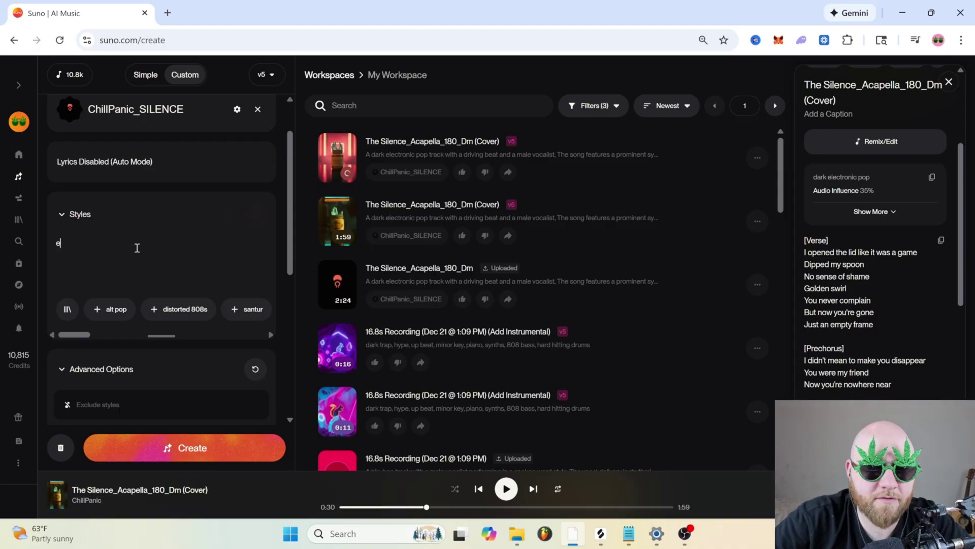